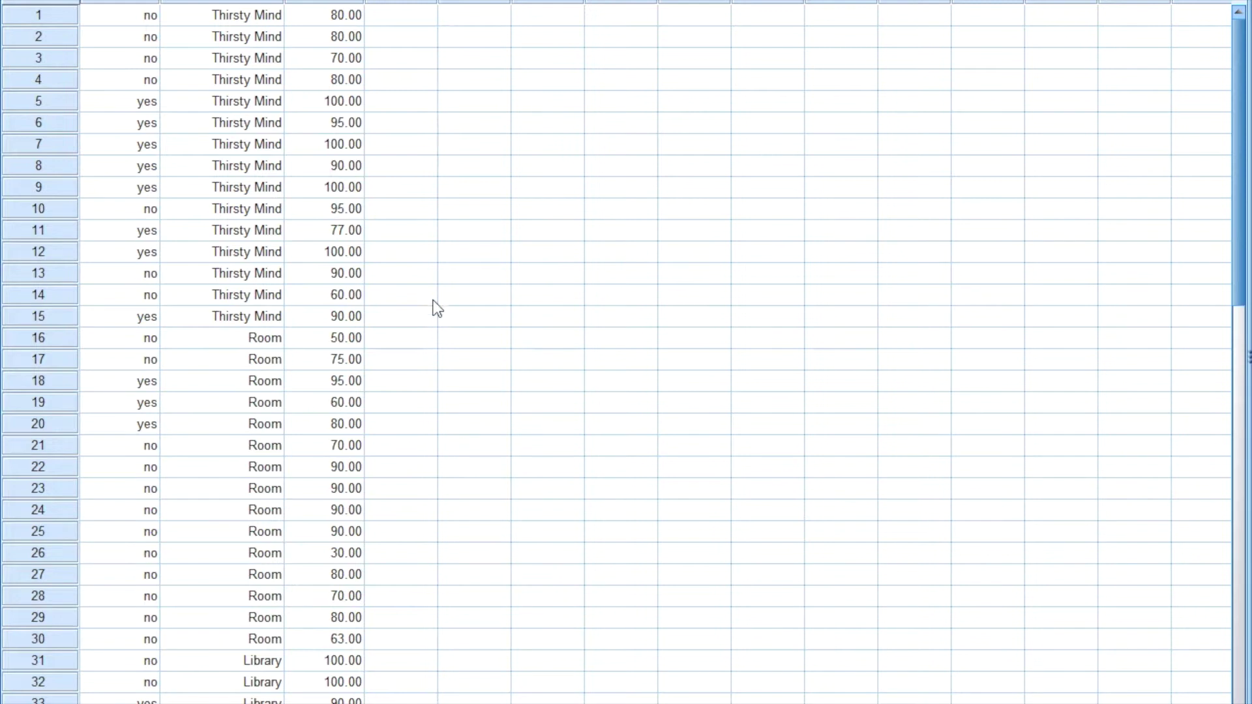
Start a General Linear Model Univariate analysis with ExamGrade as the dependent variable
{"action": "key", "text": "alt+a"}
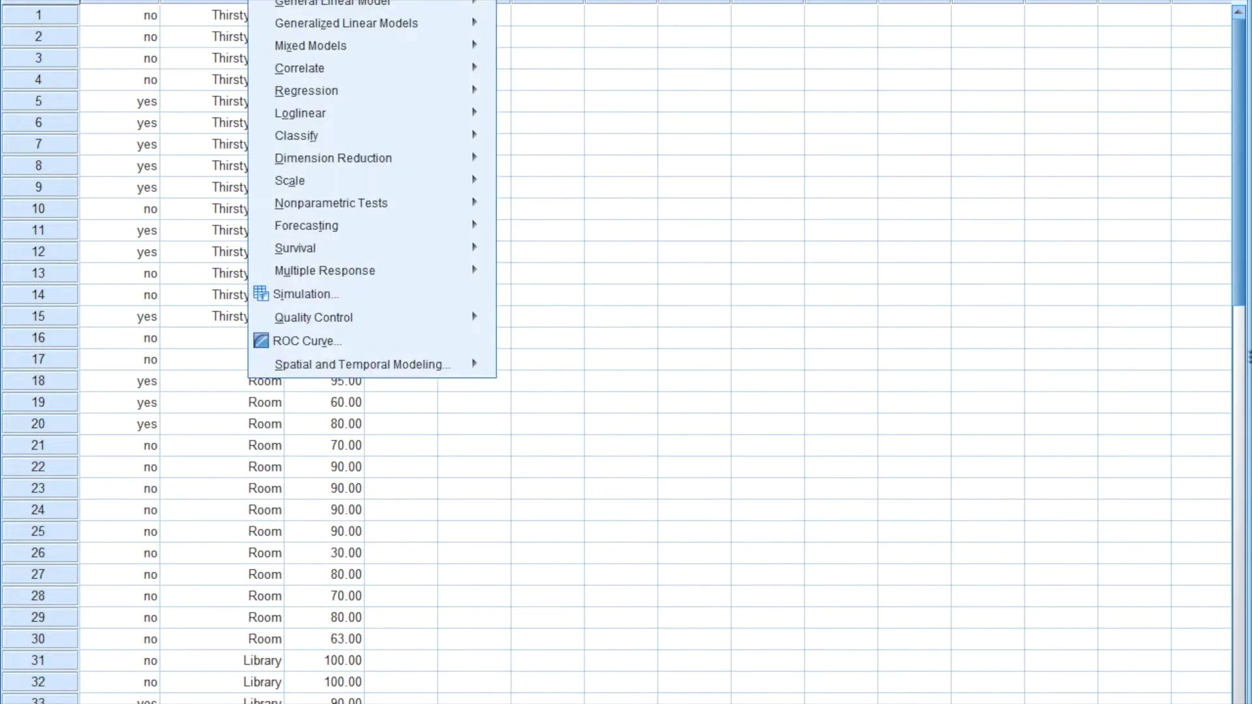
{"action": "mouse_move", "coordinate": [329, 5]}
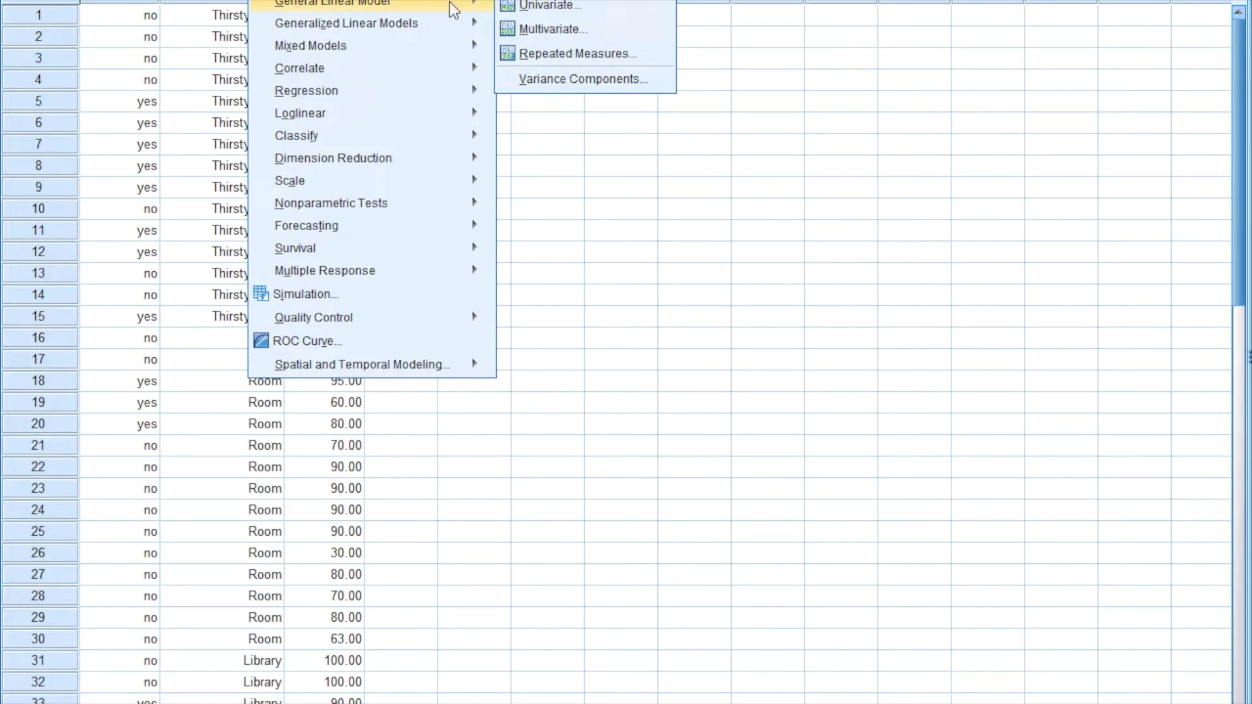
{"action": "left_click", "coordinate": [607, 13]}
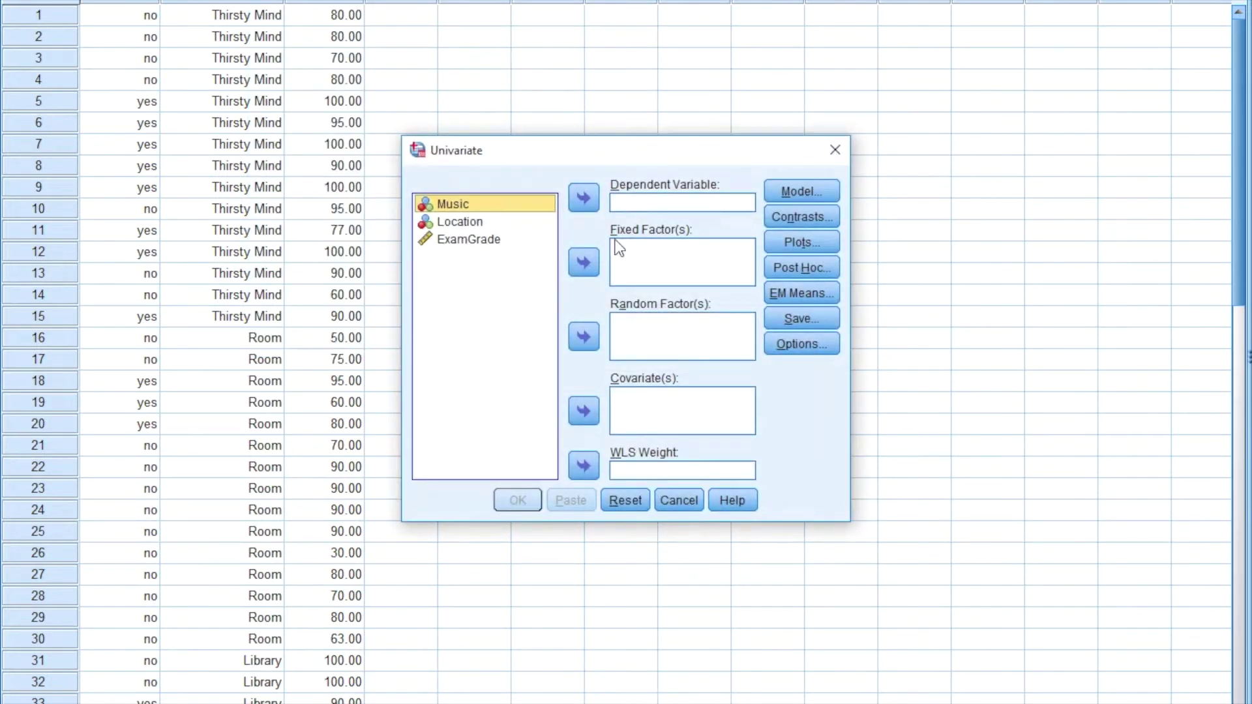
{"action": "left_click", "coordinate": [482, 240]}
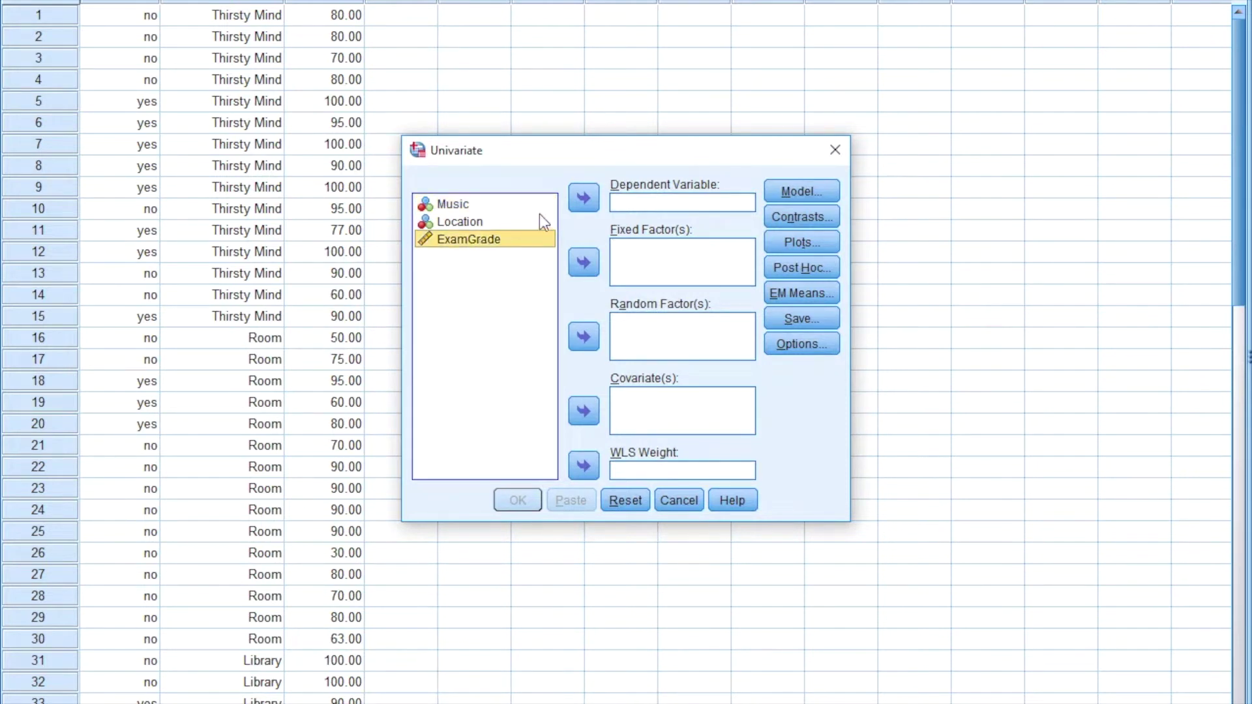
{"action": "left_click", "coordinate": [584, 196]}
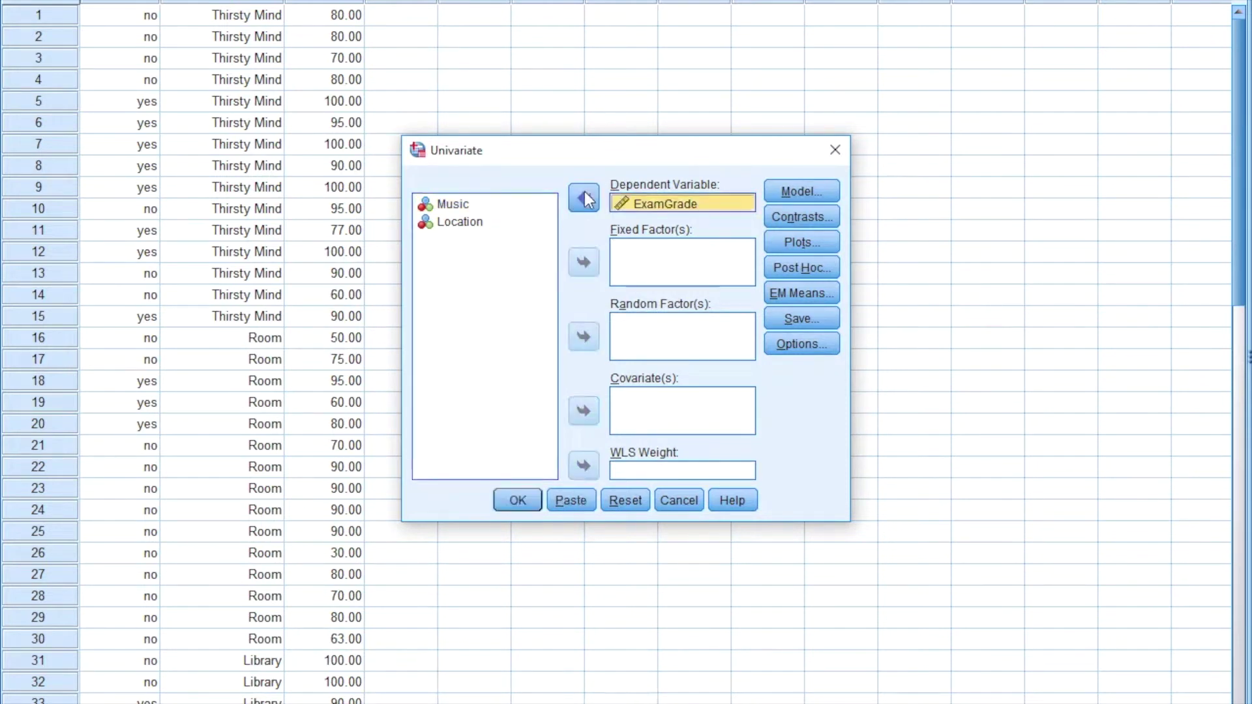
Assign Music and Location as fixed factors and include descriptive statistics in the analysis output
{"action": "left_click", "coordinate": [459, 203]}
{"action": "left_click", "coordinate": [585, 262]}
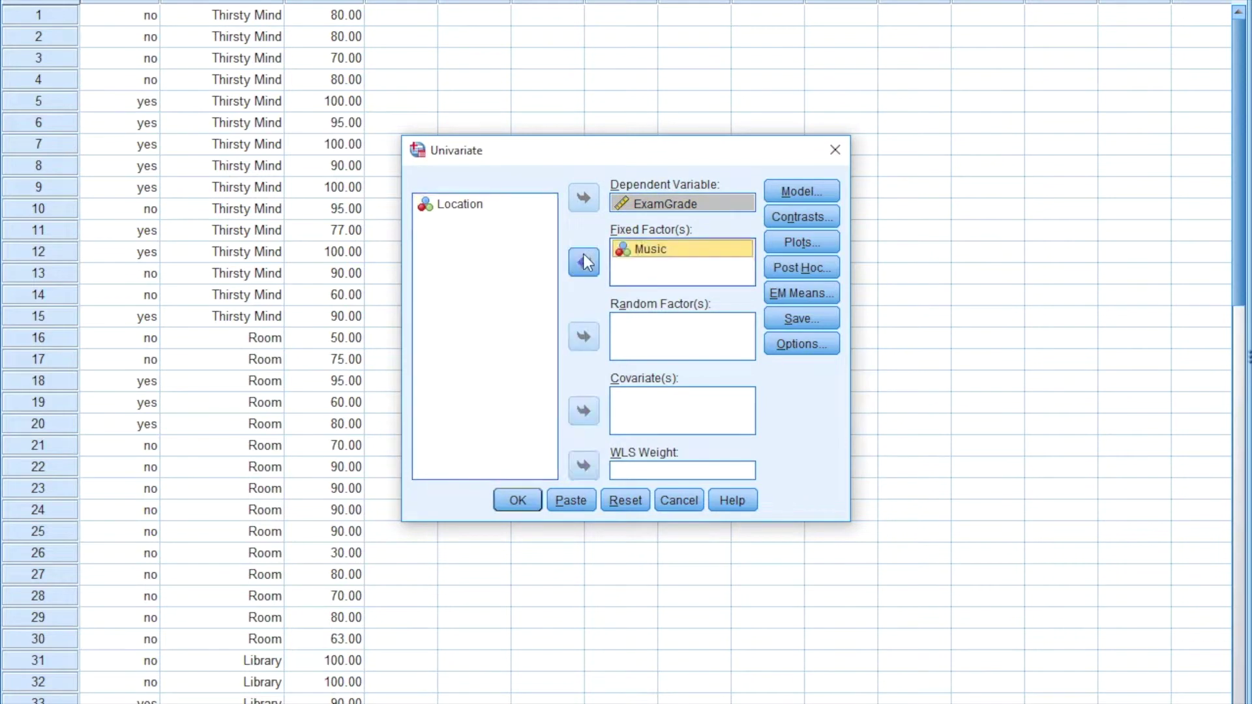
{"action": "left_click", "coordinate": [487, 204]}
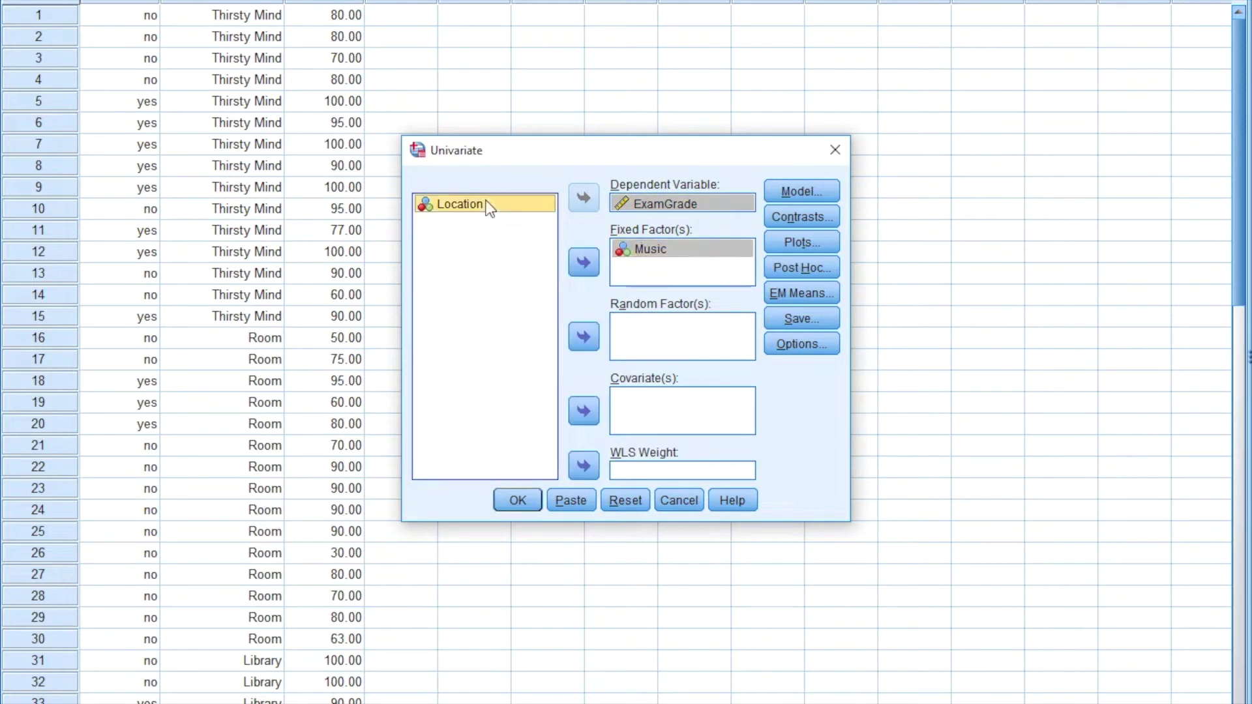
{"action": "left_click", "coordinate": [584, 262]}
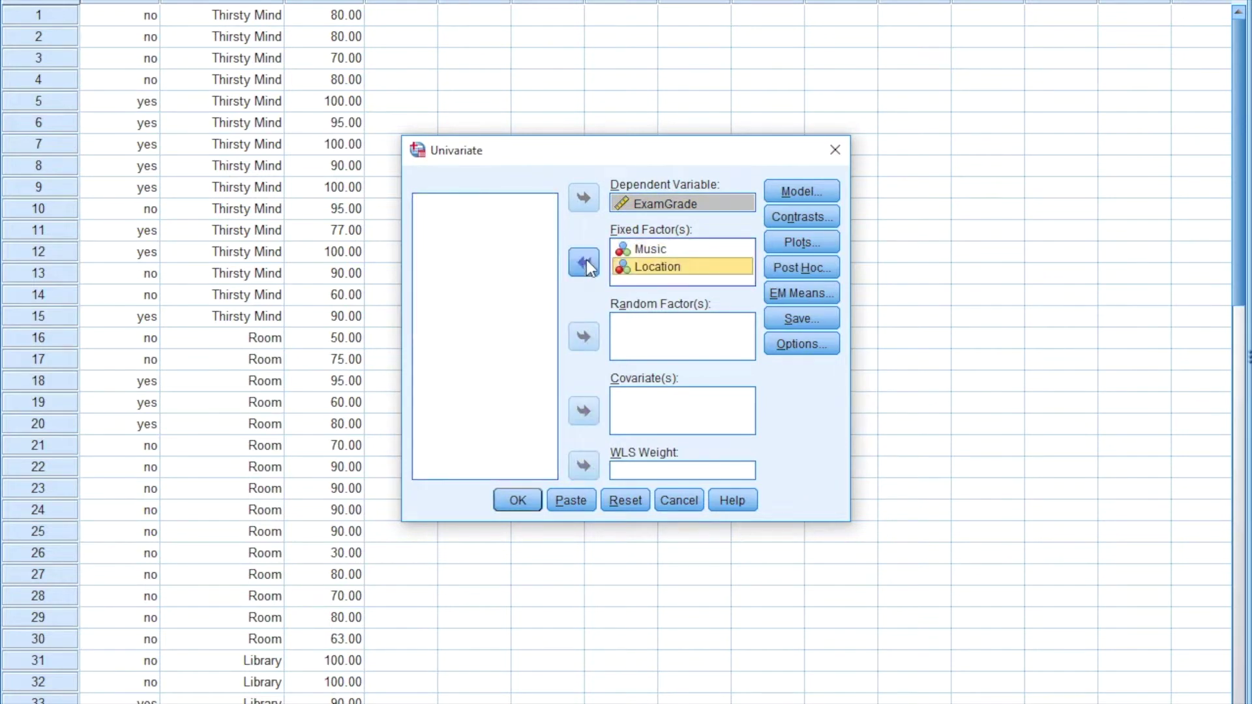
{"action": "left_click", "coordinate": [797, 341]}
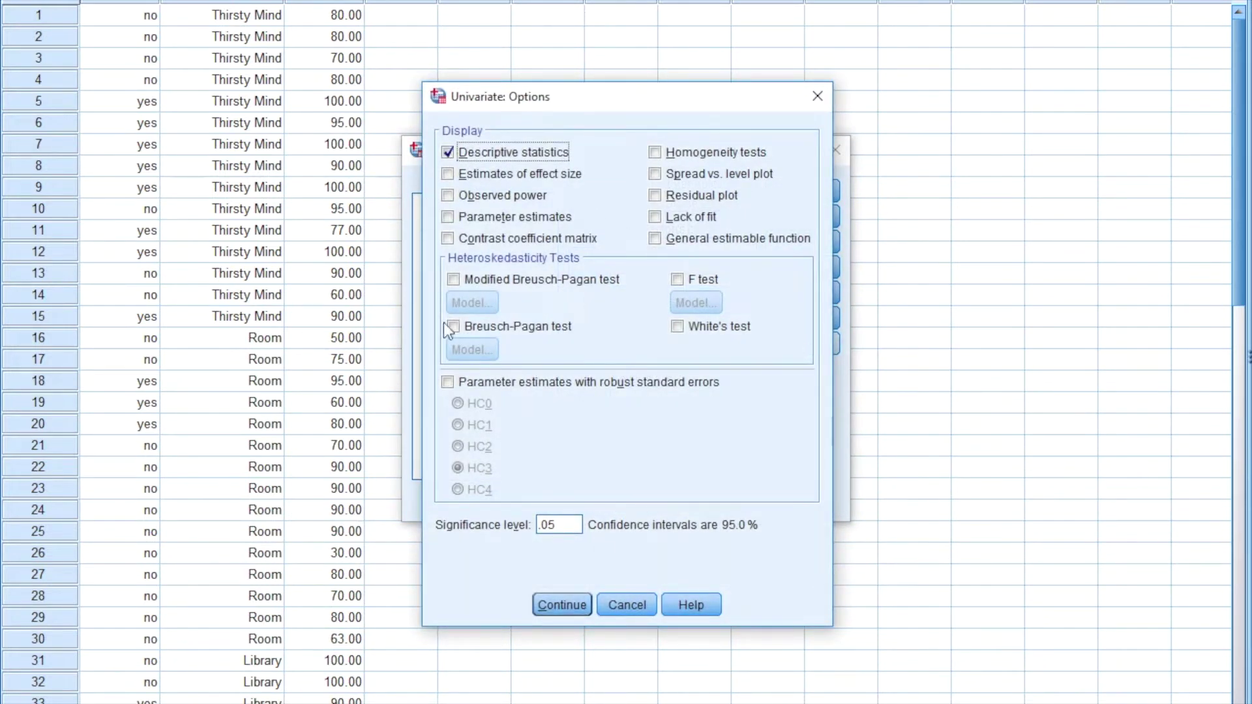
{"action": "left_click", "coordinate": [563, 606]}
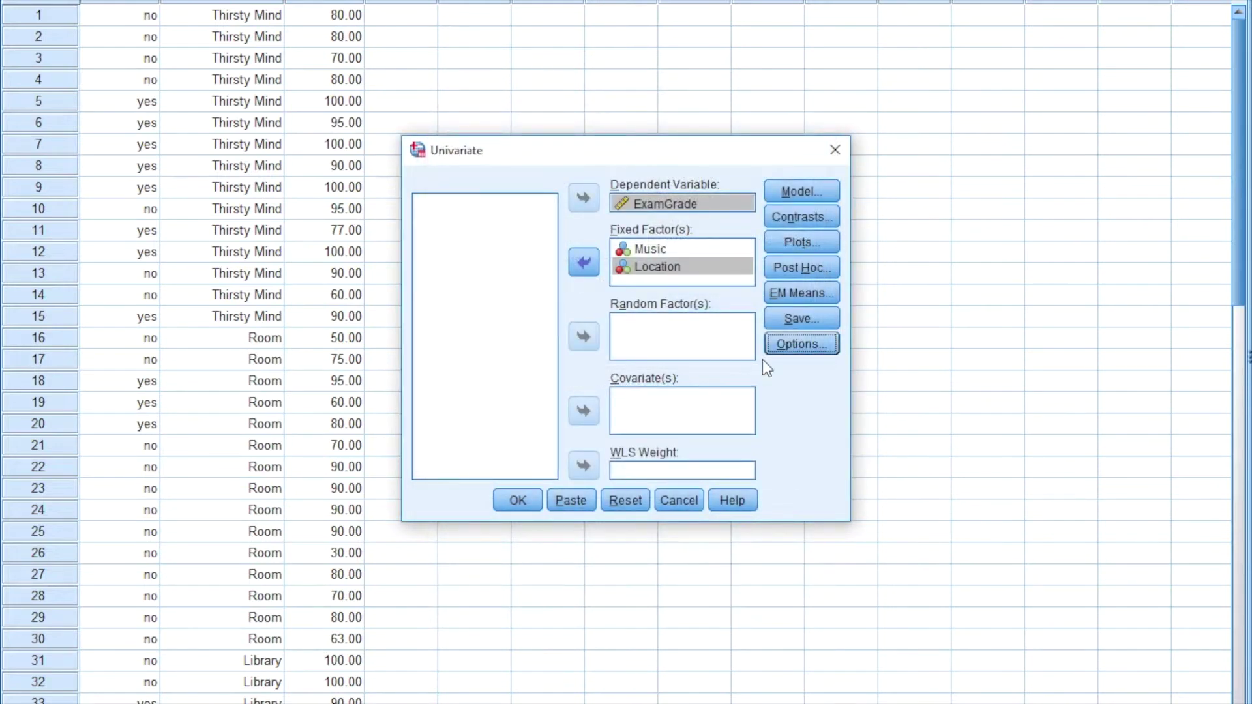
Request estimated marginal means for Music, Location and the Music*Location interaction
{"action": "left_click", "coordinate": [800, 294]}
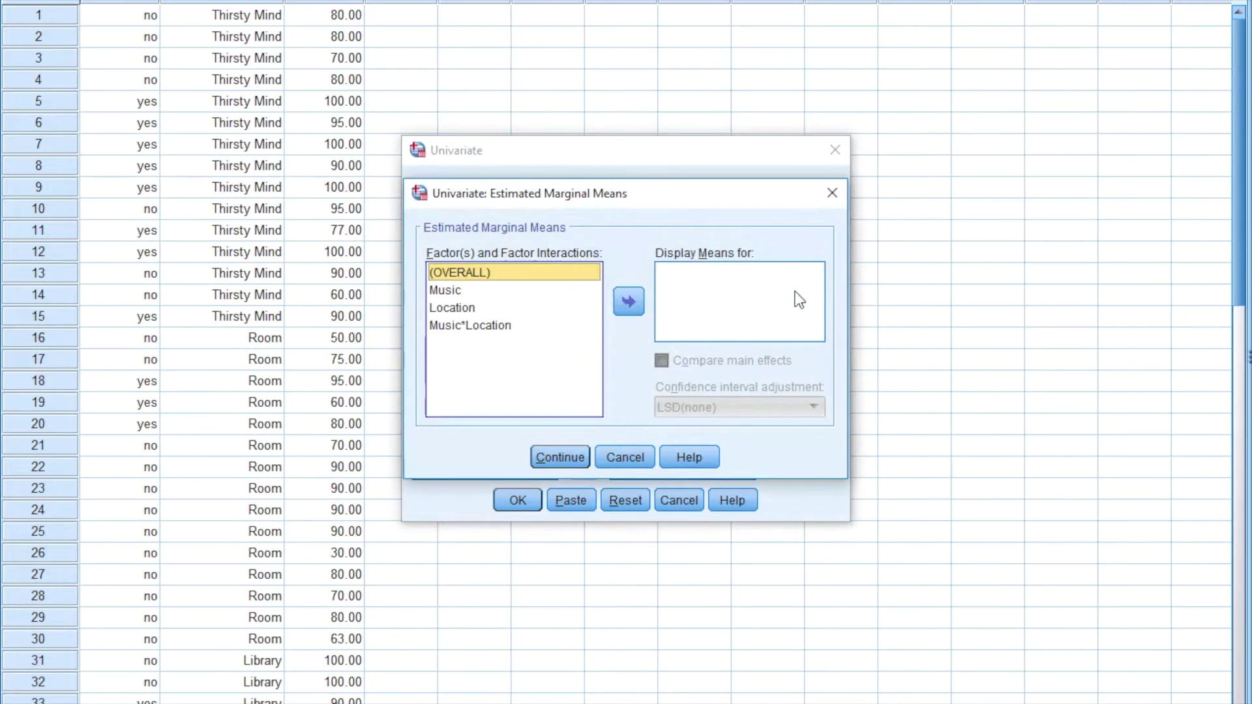
{"action": "left_click", "coordinate": [441, 292]}
{"action": "left_click", "coordinate": [628, 303]}
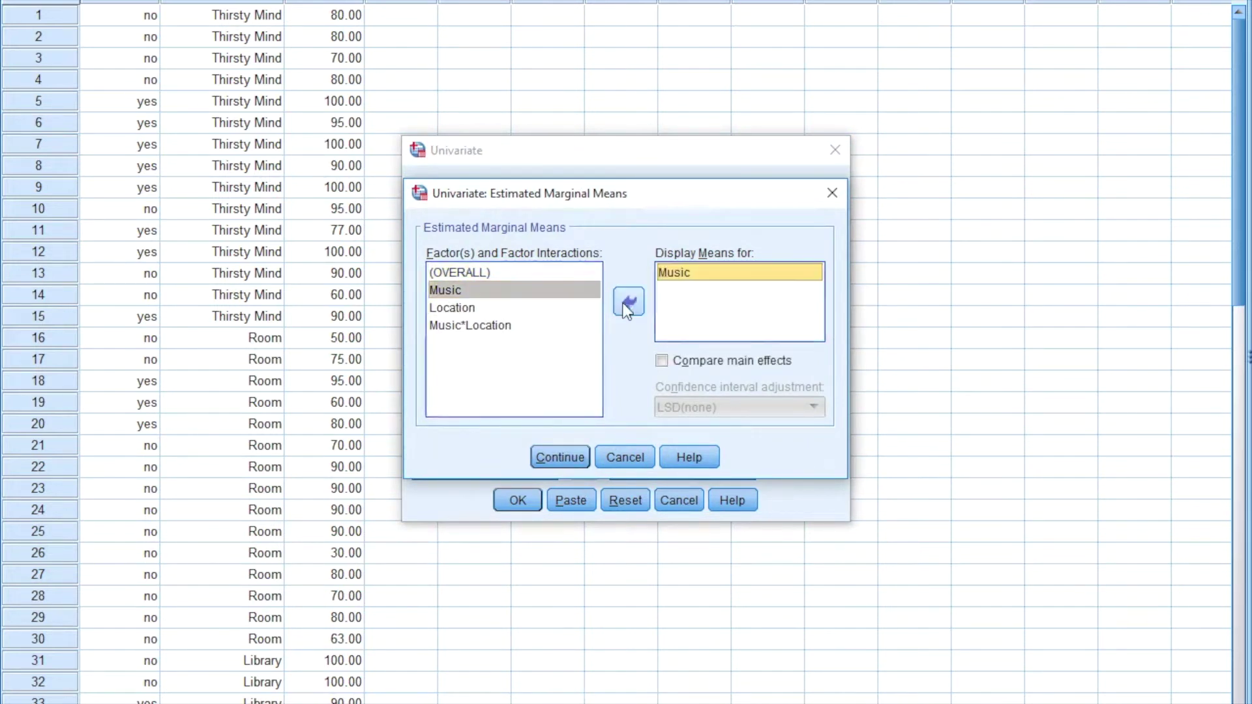
{"action": "left_click", "coordinate": [527, 304]}
{"action": "left_click", "coordinate": [629, 302]}
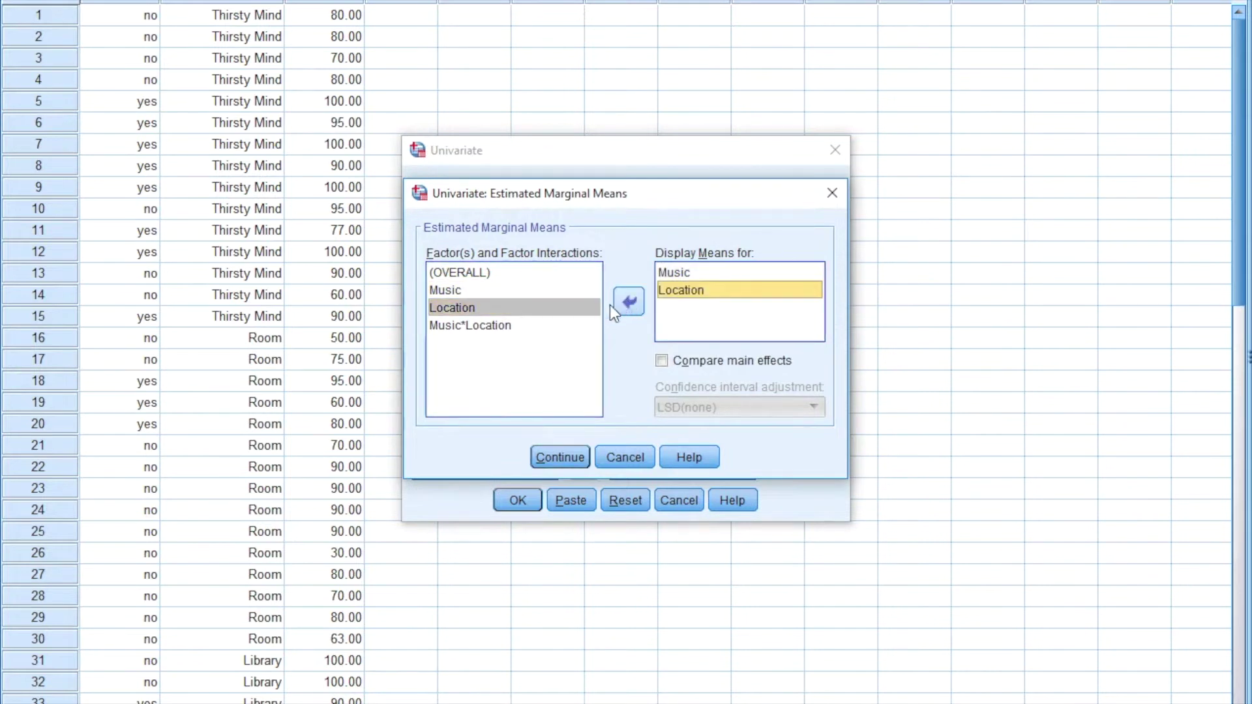
{"action": "left_click", "coordinate": [489, 326]}
{"action": "left_click", "coordinate": [627, 301]}
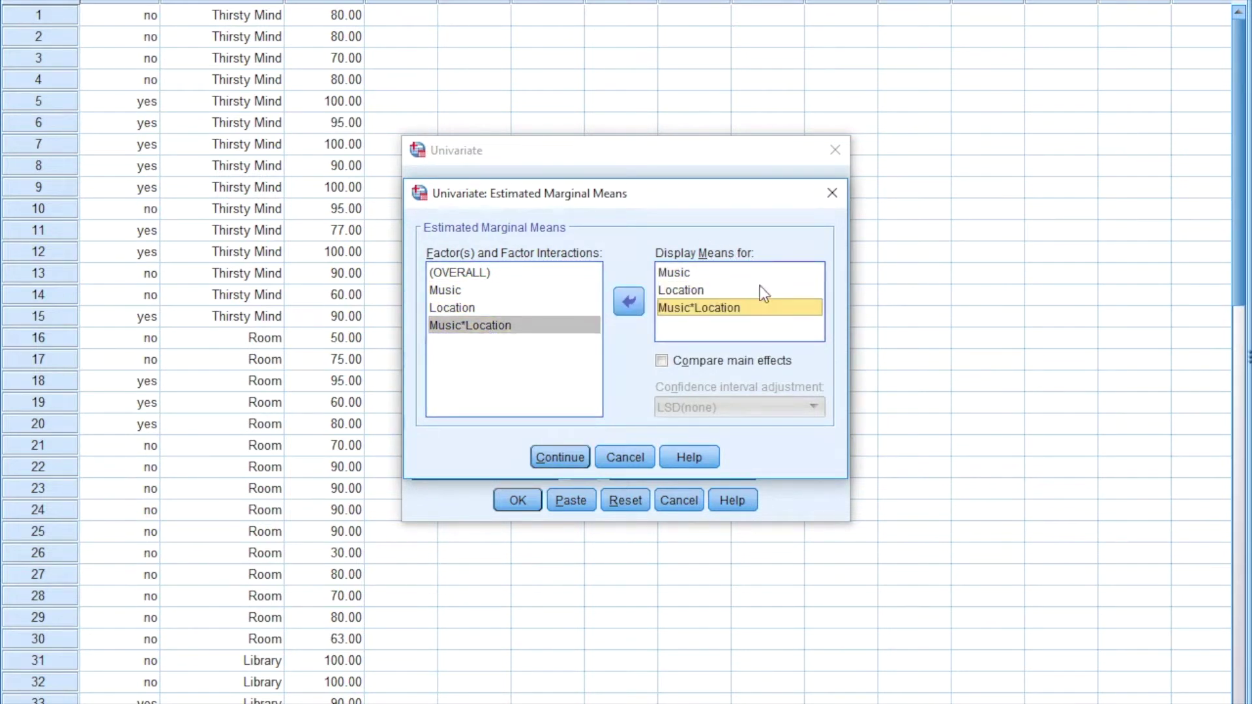
Compare main effects with a Bonferroni confidence interval adjustment and run the univariate analysis
{"action": "left_click", "coordinate": [662, 361]}
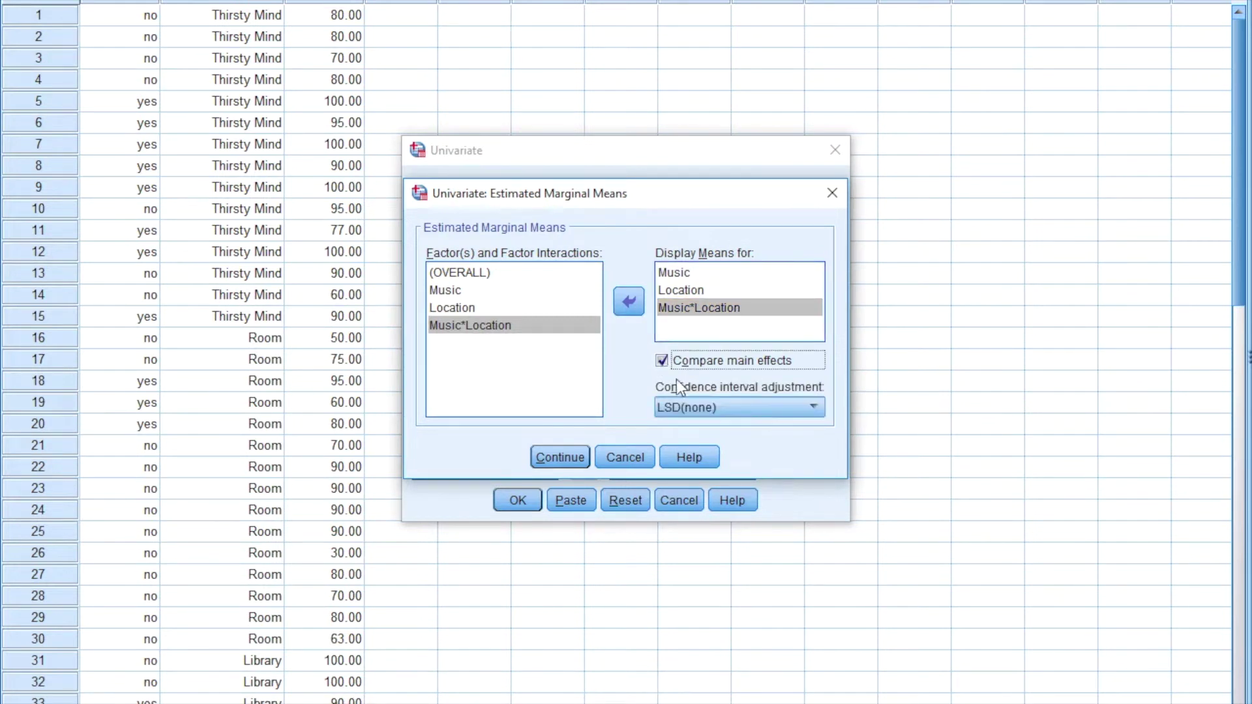
{"action": "left_click", "coordinate": [751, 407]}
{"action": "left_click", "coordinate": [749, 448]}
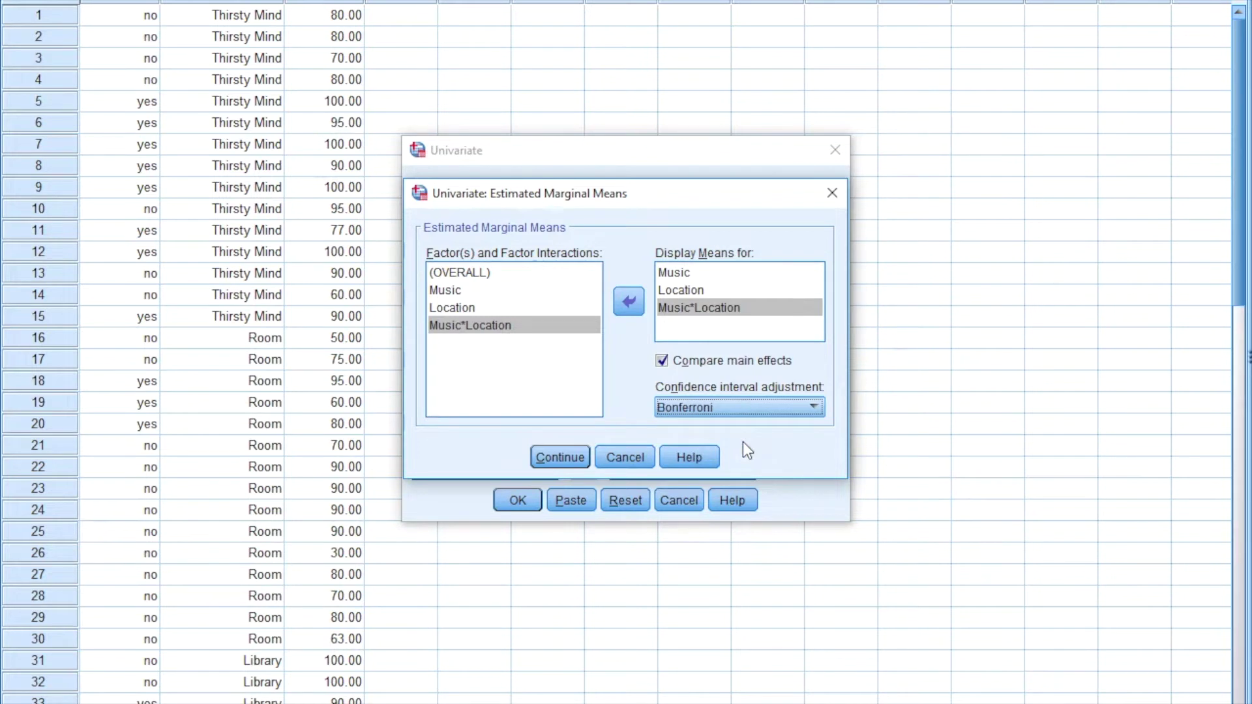
{"action": "left_click", "coordinate": [571, 460]}
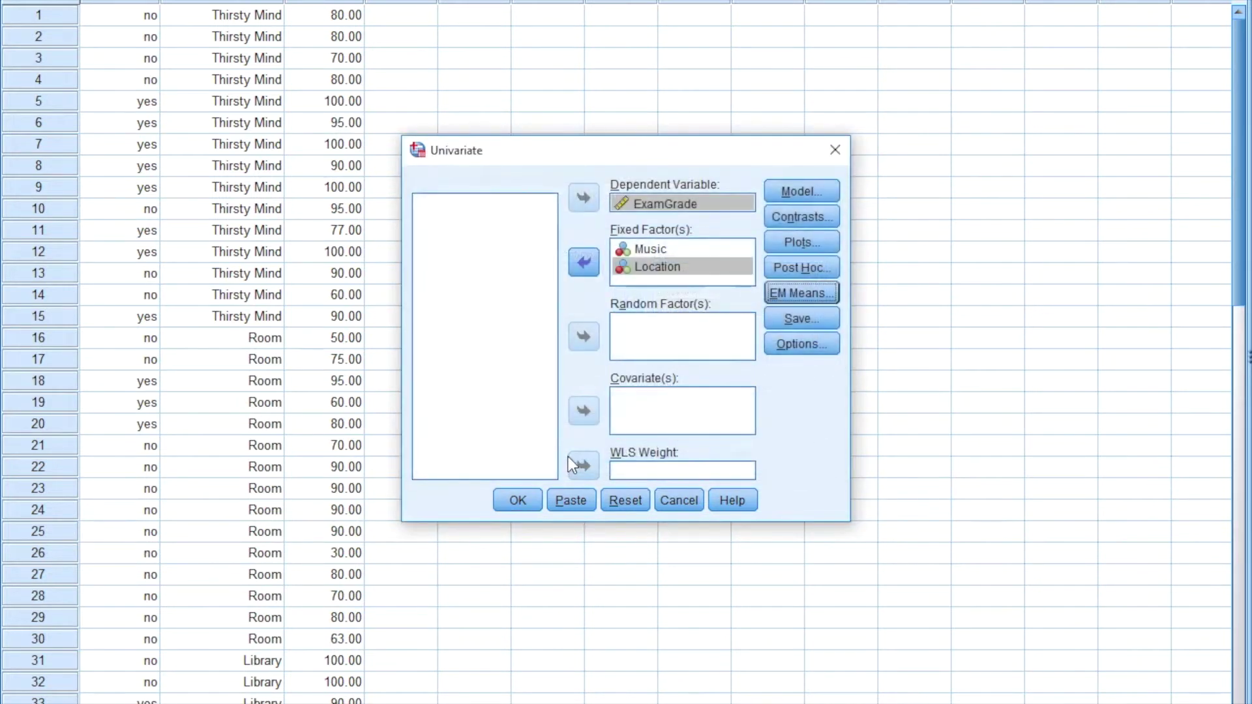
{"action": "left_click", "coordinate": [518, 500]}
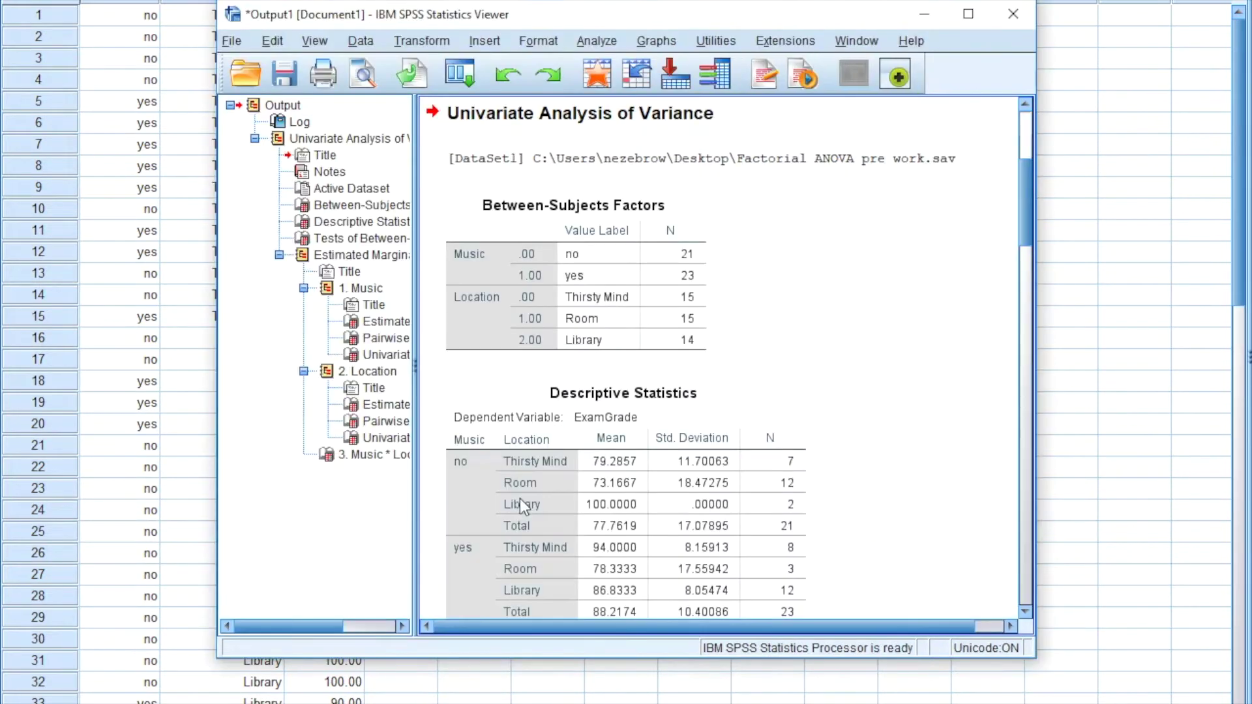
Maximize the output window and examine the Descriptive Statistics and Tests of Between-Subjects Effects tables
{"action": "left_click", "coordinate": [966, 13]}
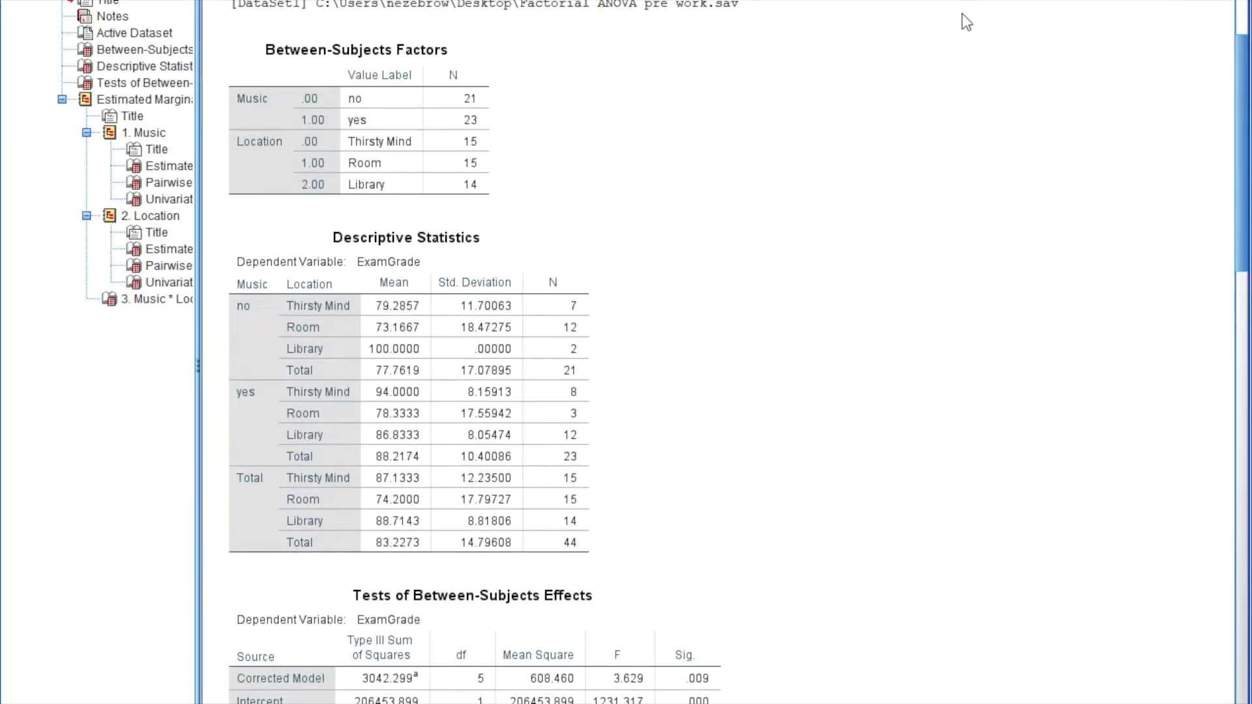
{"action": "left_click", "coordinate": [493, 125]}
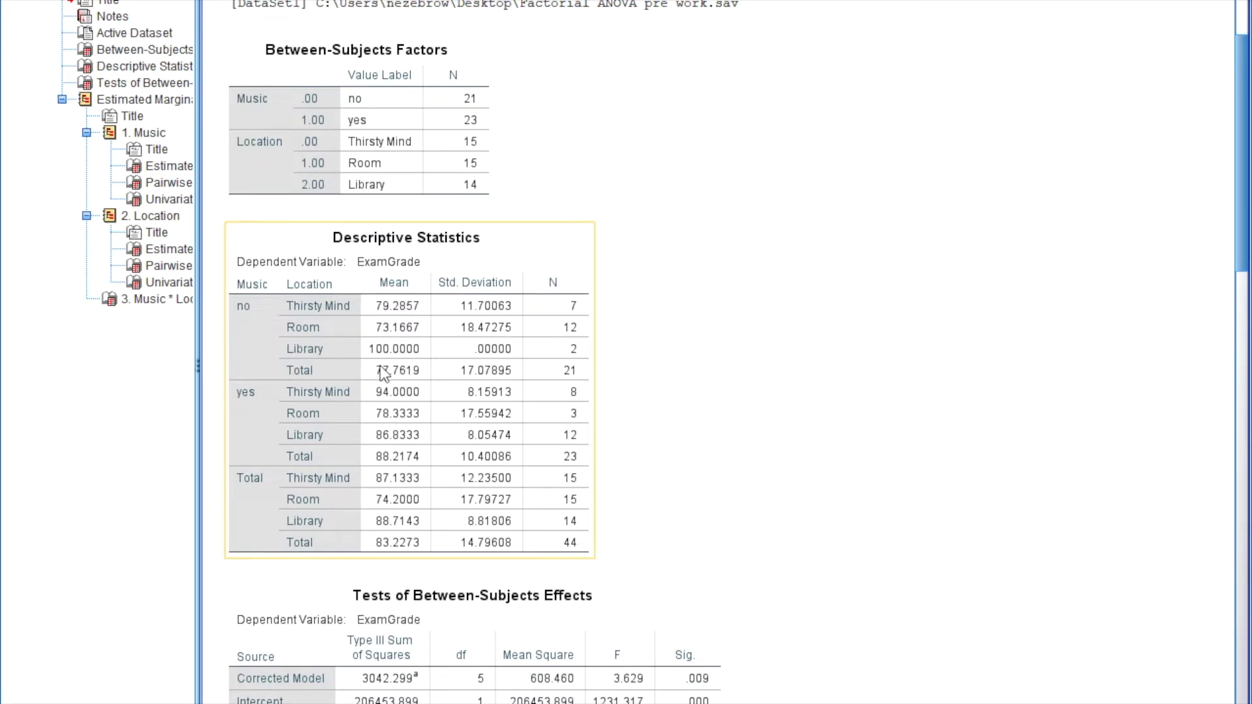
{"action": "scroll", "coordinate": [678, 370], "scroll_direction": "down", "scroll_amount": 3}
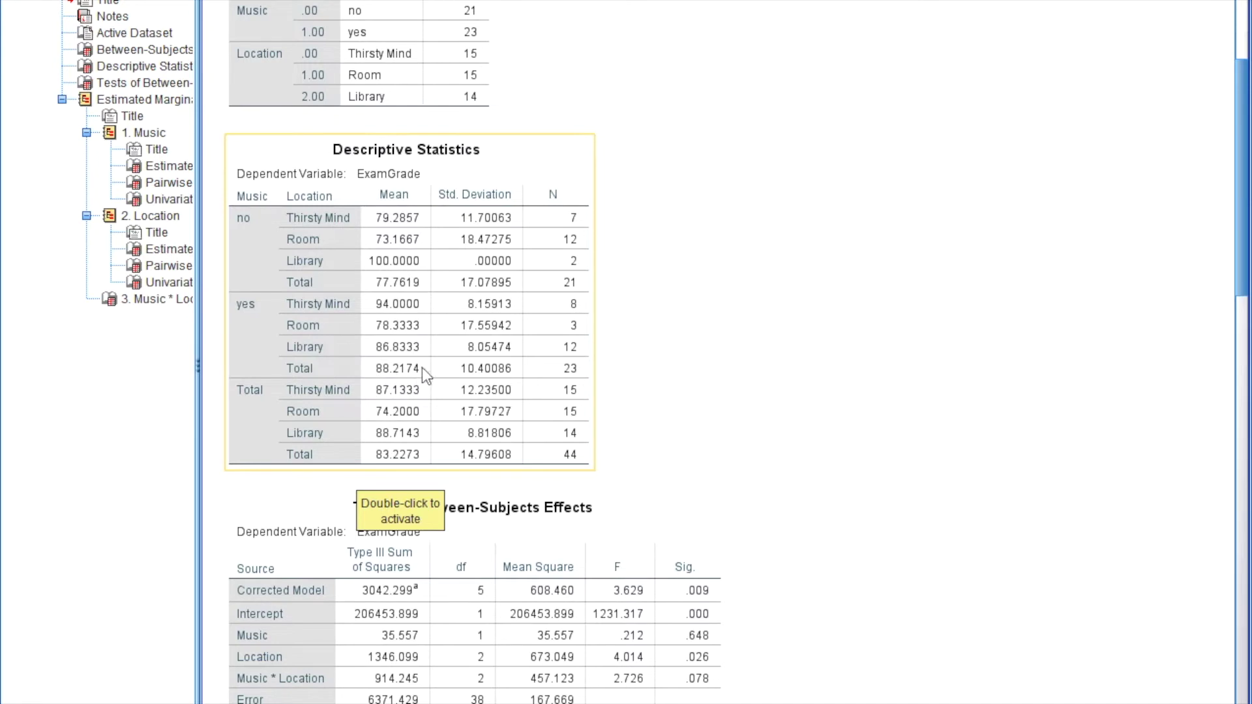
{"action": "scroll", "coordinate": [638, 321], "scroll_direction": "down", "scroll_amount": 3}
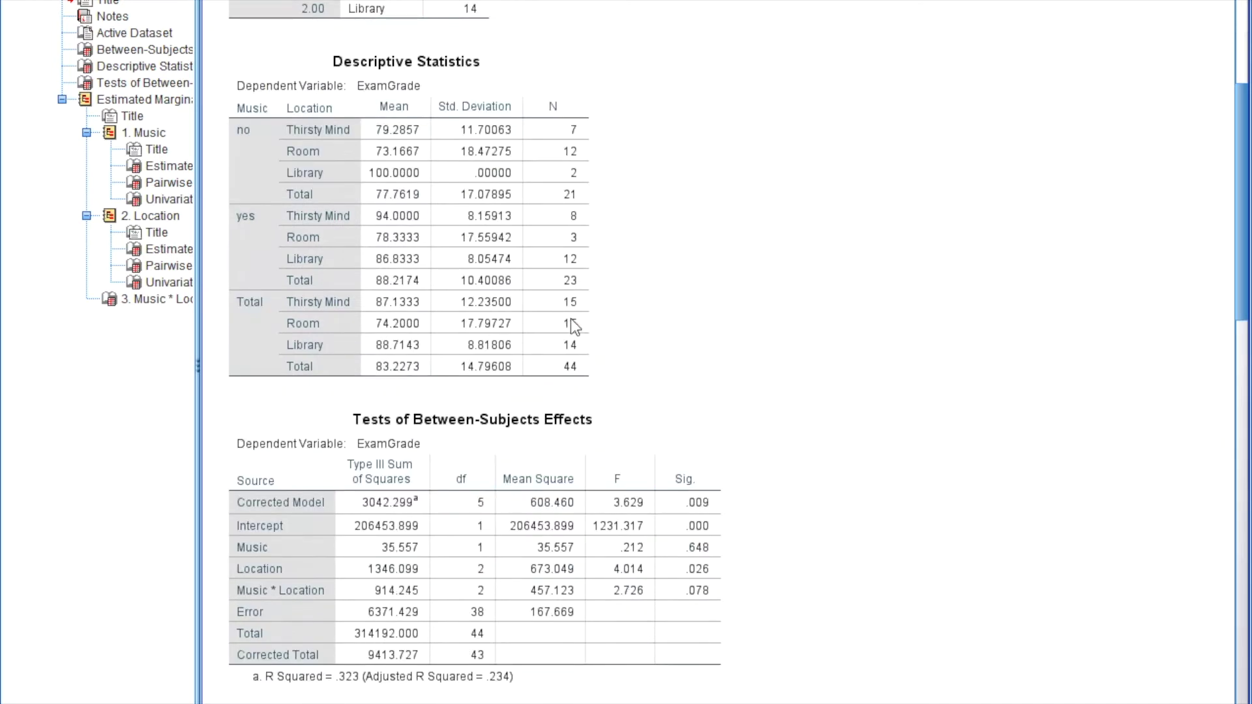
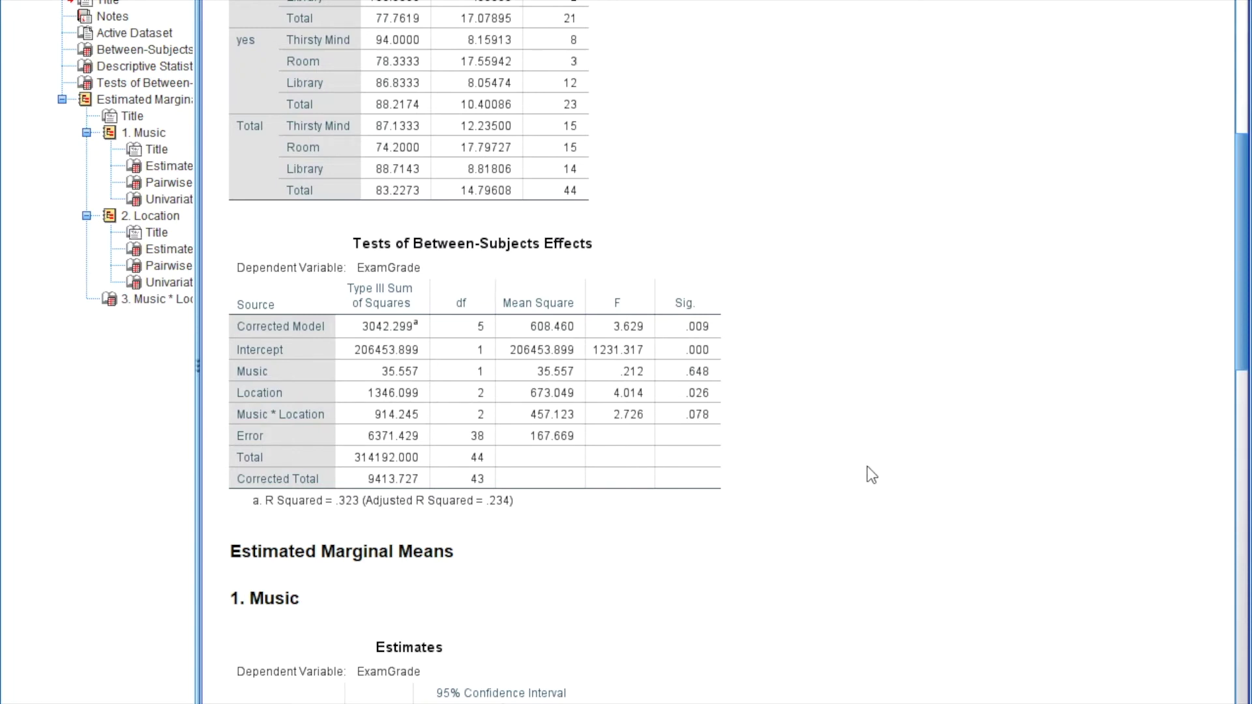
{"action": "scroll", "coordinate": [853, 478], "scroll_direction": "down", "scroll_amount": 3}
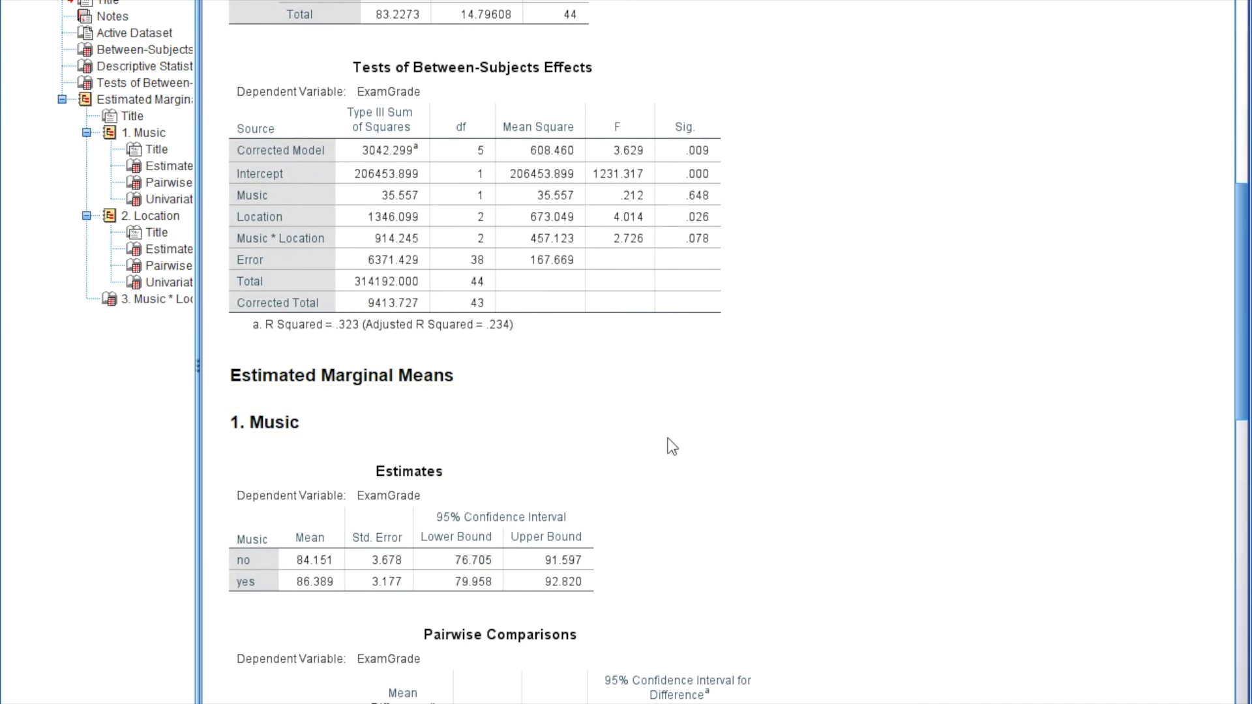
Examine the estimated marginal means and pairwise comparisons of exam grade for Music and Location
{"action": "scroll", "coordinate": [673, 447], "scroll_direction": "down", "scroll_amount": 8}
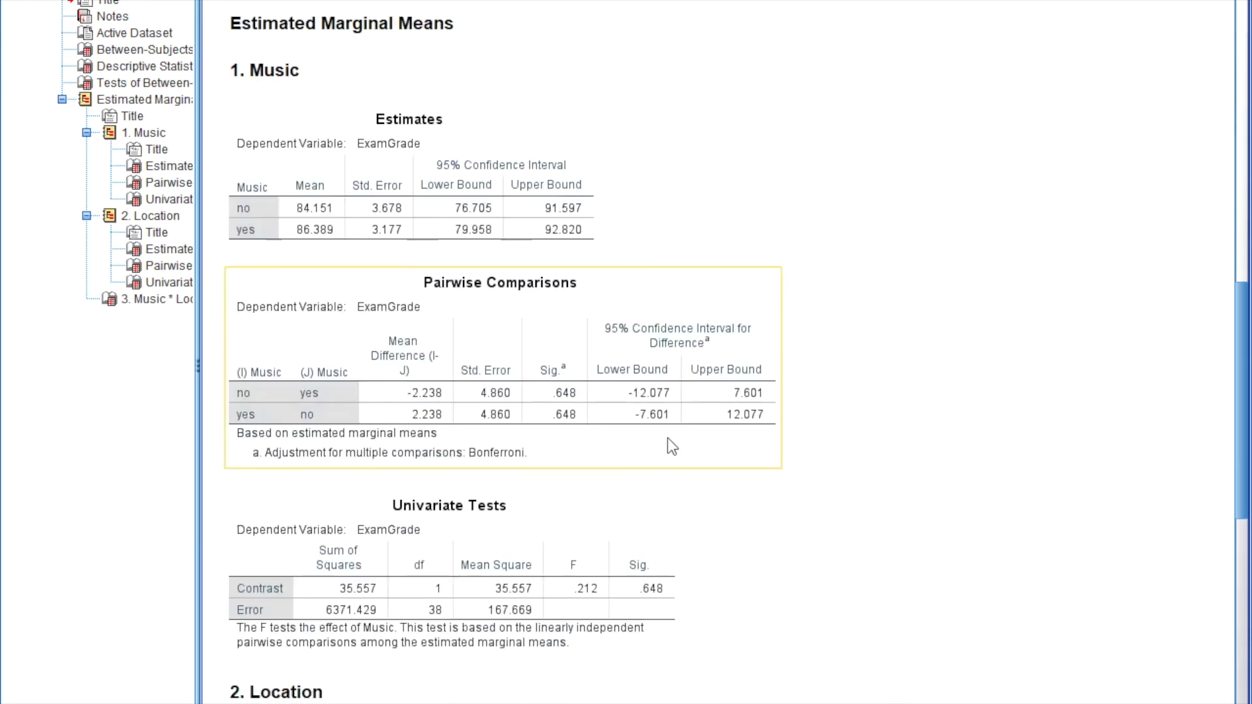
{"action": "scroll", "coordinate": [673, 447], "scroll_direction": "down", "scroll_amount": 3}
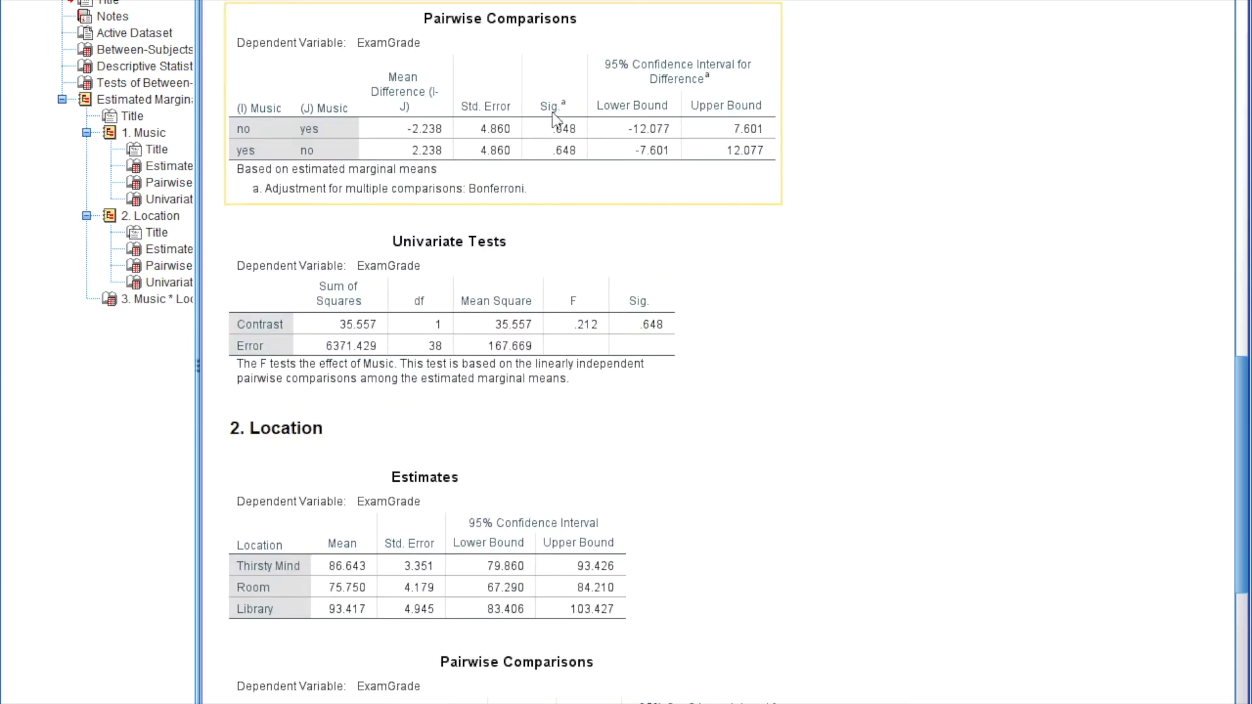
{"action": "scroll", "coordinate": [474, 150], "scroll_direction": "up", "scroll_amount": 1}
{"action": "scroll", "coordinate": [350, 33], "scroll_direction": "up", "scroll_amount": 1}
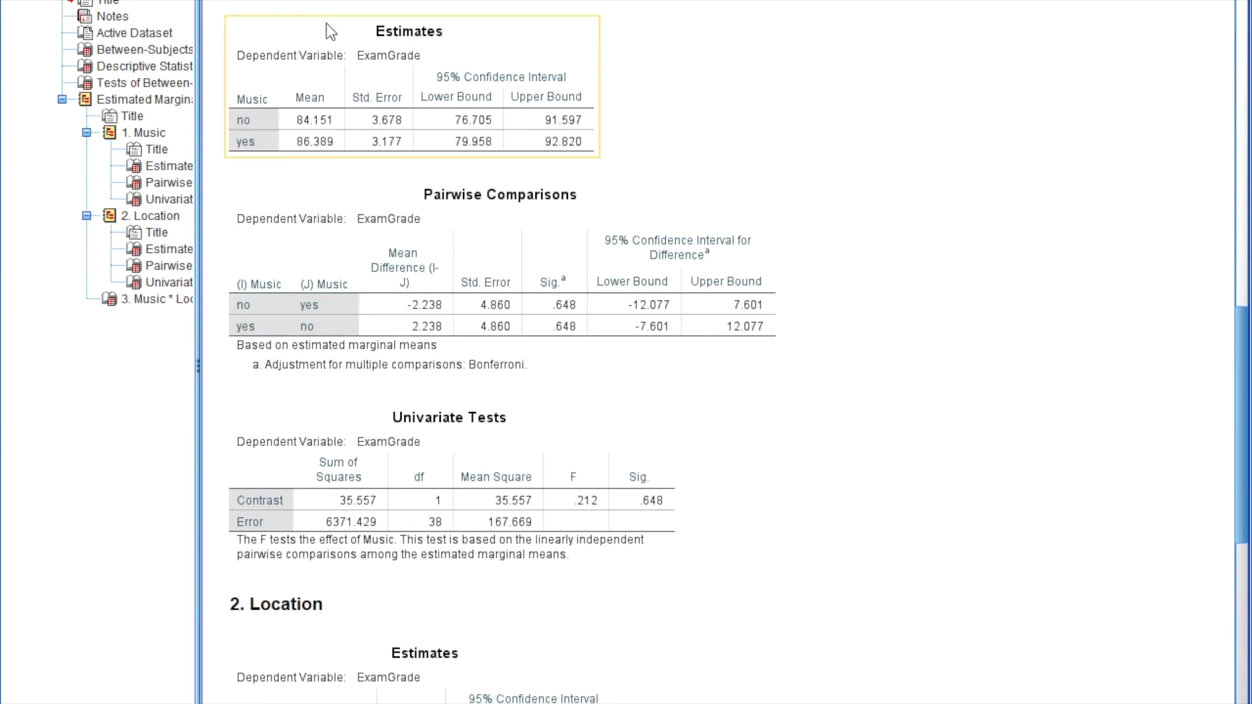
{"action": "scroll", "coordinate": [503, 402], "scroll_direction": "down", "scroll_amount": 3}
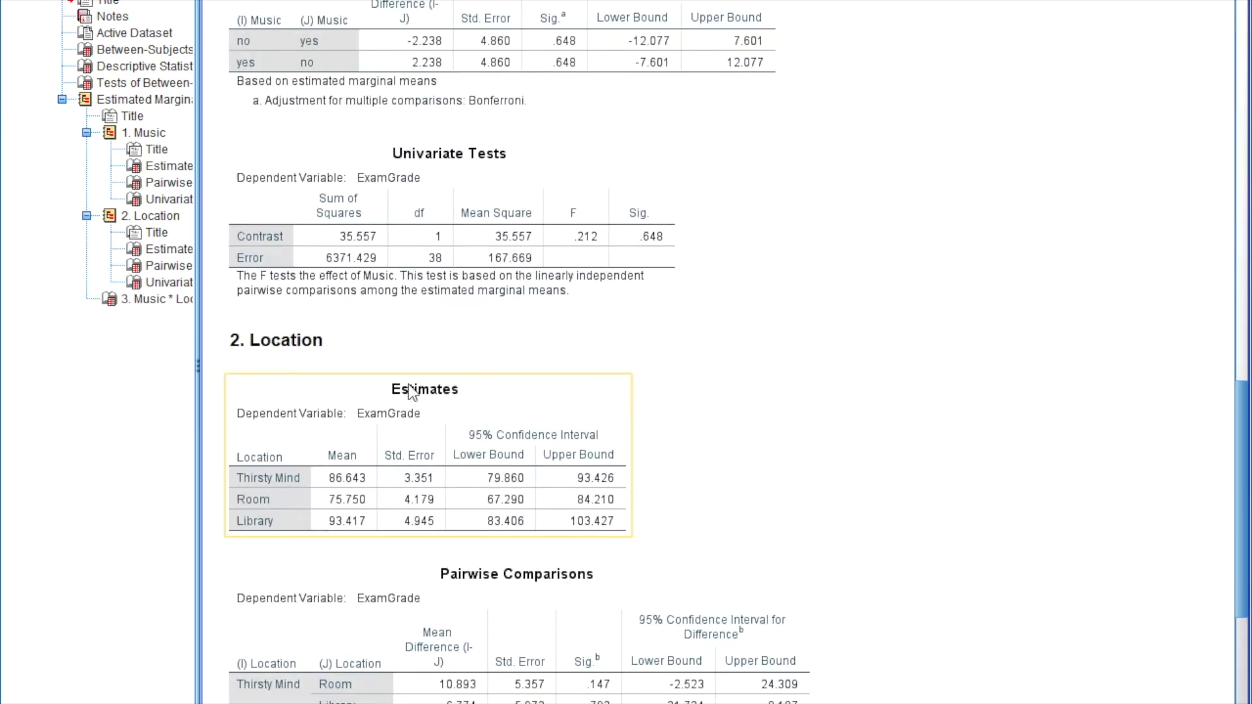
{"action": "scroll", "coordinate": [805, 413], "scroll_direction": "down", "scroll_amount": 1}
{"action": "scroll", "coordinate": [805, 412], "scroll_direction": "down", "scroll_amount": 1}
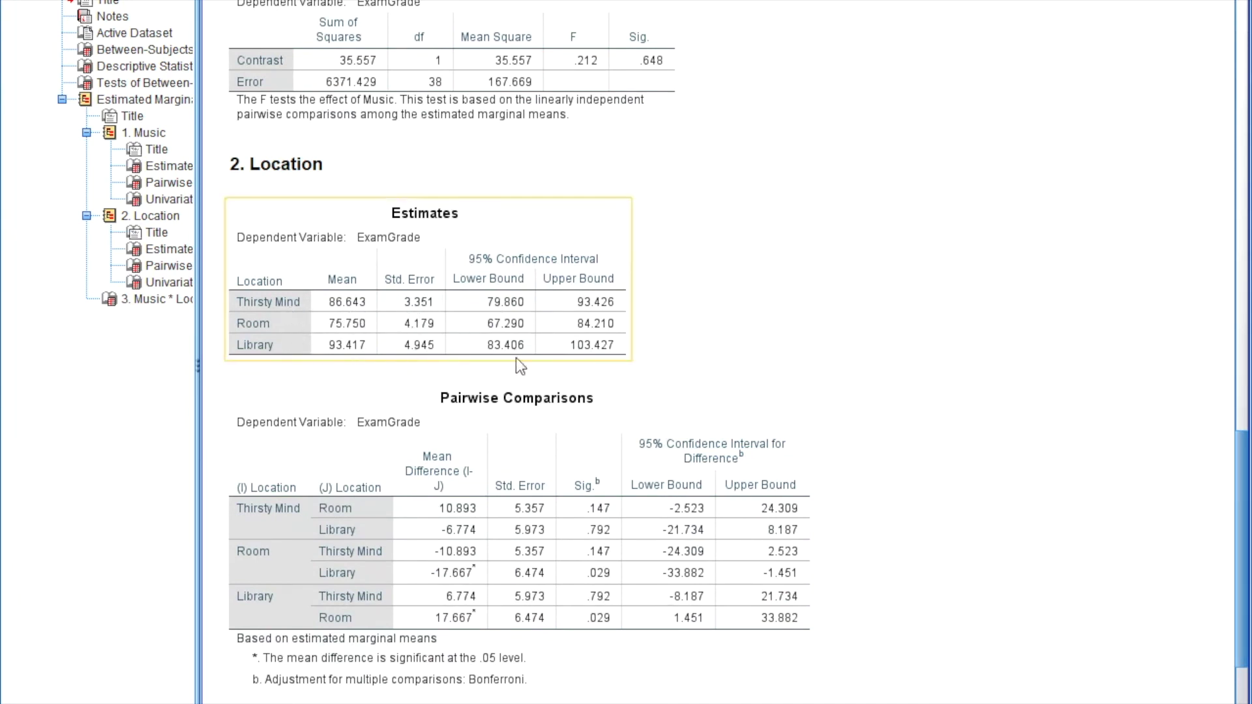
{"action": "scroll", "coordinate": [1015, 370], "scroll_direction": "down", "scroll_amount": 2}
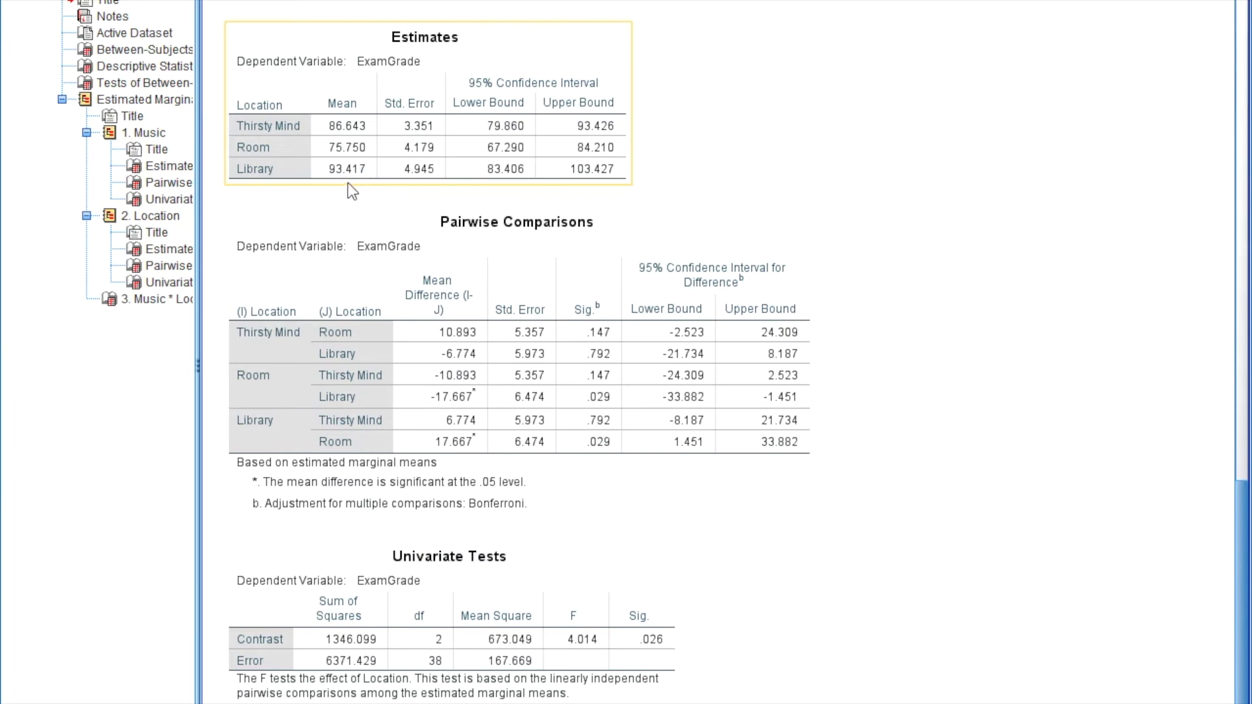
{"action": "left_click", "coordinate": [853, 193]}
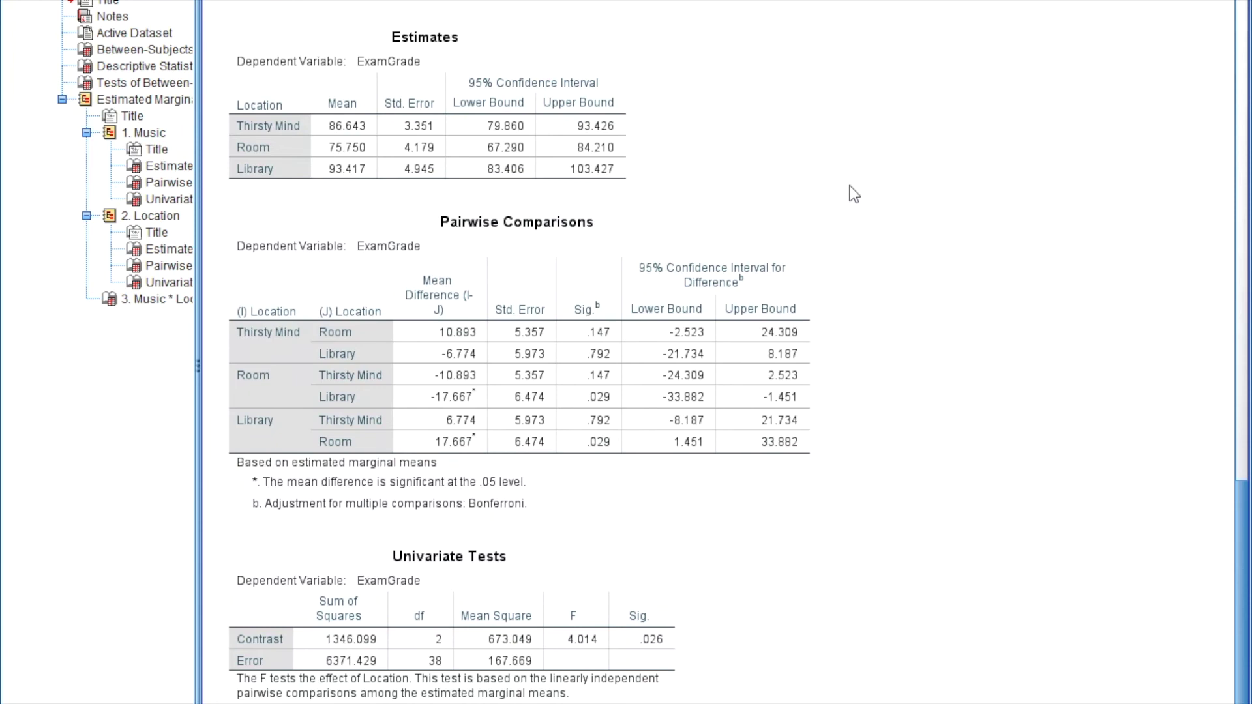
Recheck the between-subjects effects, then review the Location pairwise comparisons and the Music * Location means
{"action": "scroll", "coordinate": [854, 194], "scroll_direction": "up", "scroll_amount": 20}
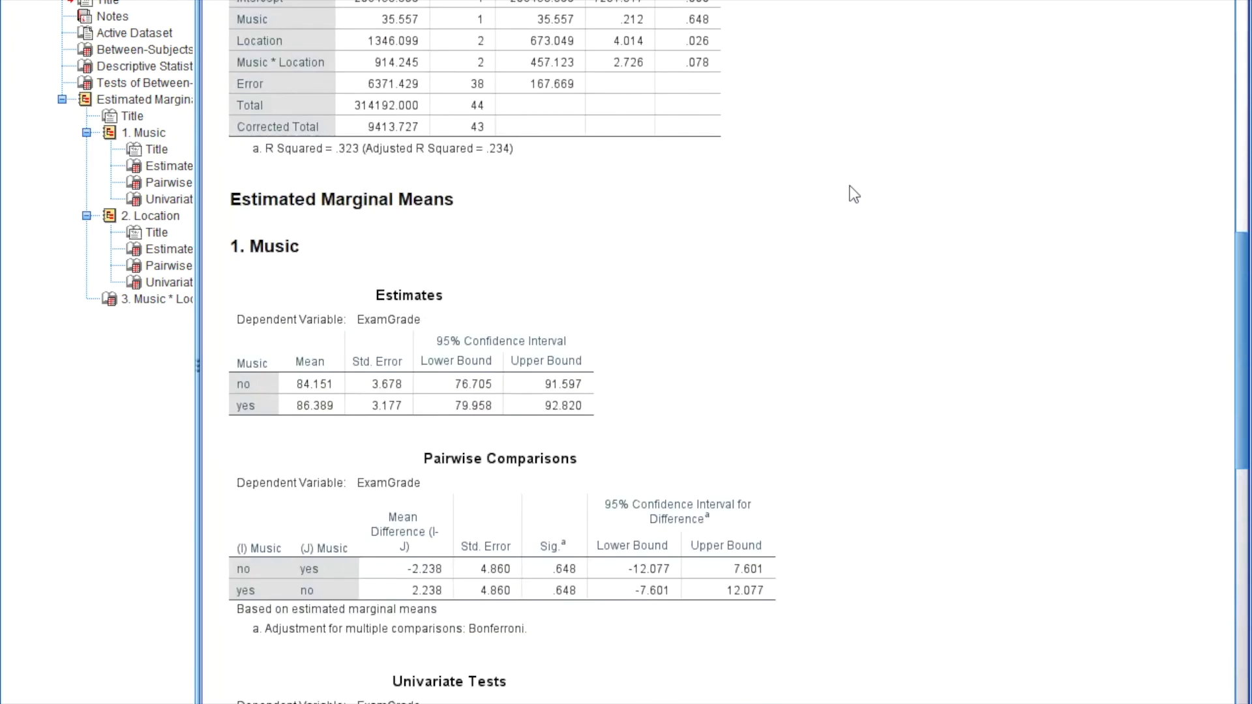
{"action": "scroll", "coordinate": [852, 190], "scroll_direction": "down", "scroll_amount": 20}
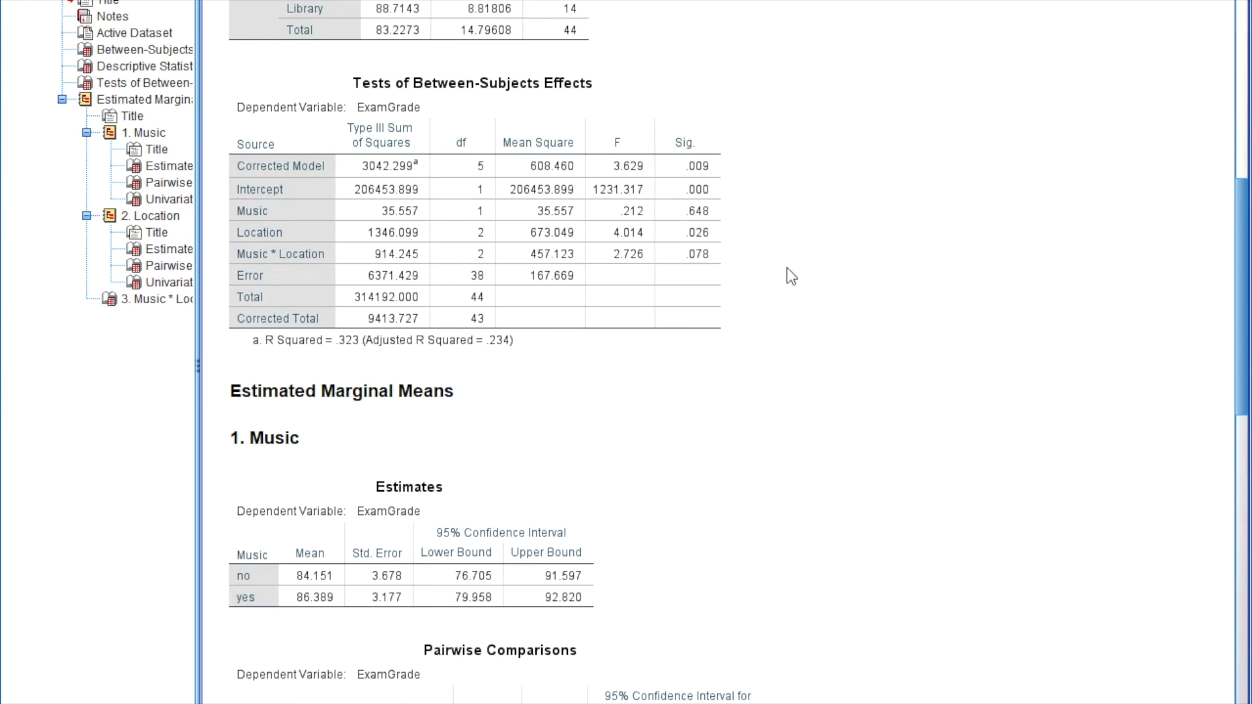
{"action": "left_click", "coordinate": [522, 295]}
{"action": "left_click", "coordinate": [774, 269]}
{"action": "scroll", "coordinate": [980, 471], "scroll_direction": "down", "scroll_amount": 10}
{"action": "scroll", "coordinate": [980, 471], "scroll_direction": "down", "scroll_amount": 3}
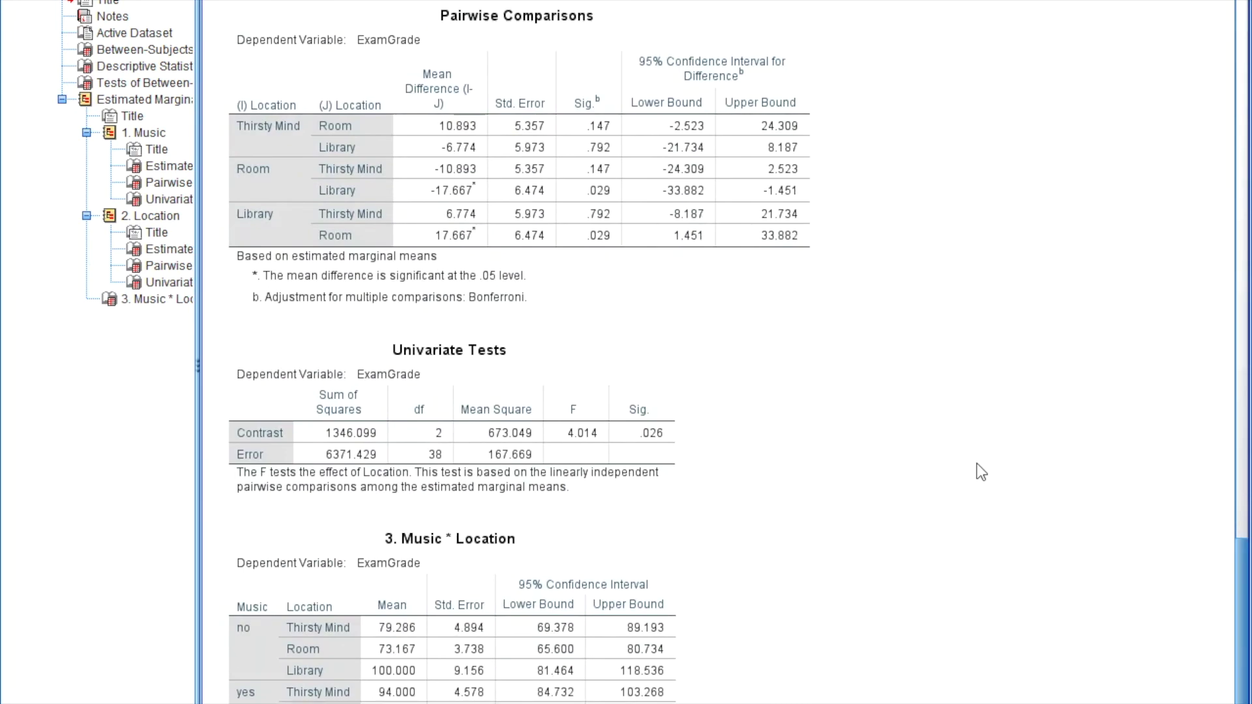